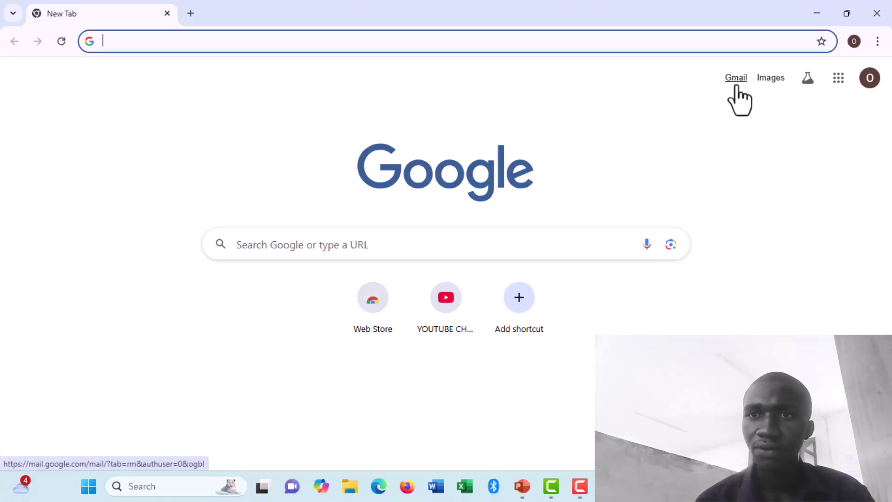
Open Google Forms from the Google apps list and create a blank form, dismissing the text style tip.
left_click(839, 85)
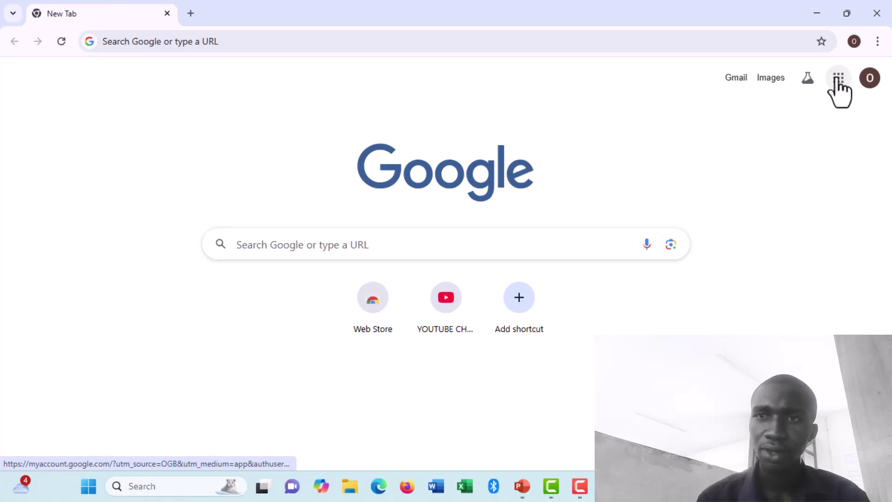
left_click(837, 79)
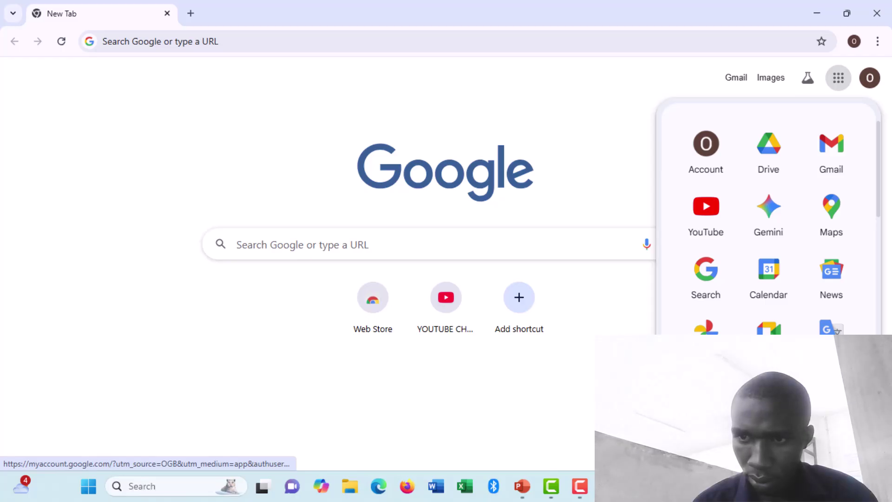
scroll(769, 214, "down", 5)
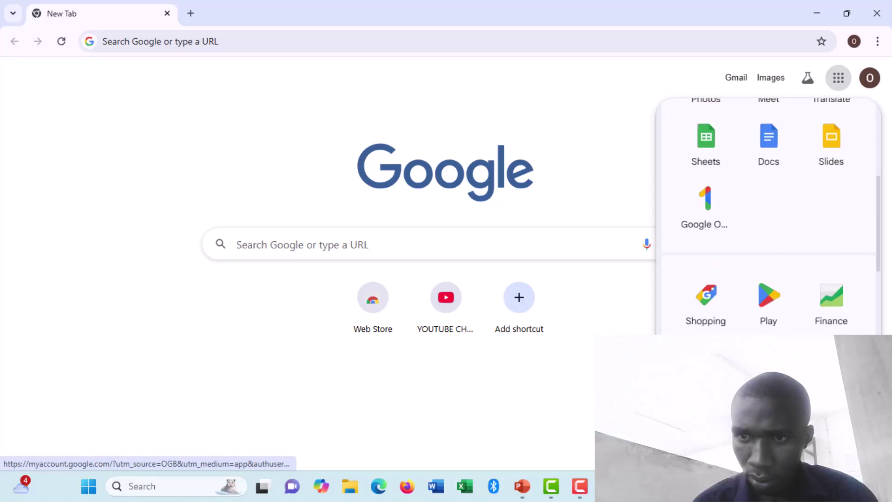
scroll(769, 213, "down", 5)
scroll(769, 214, "down", 4)
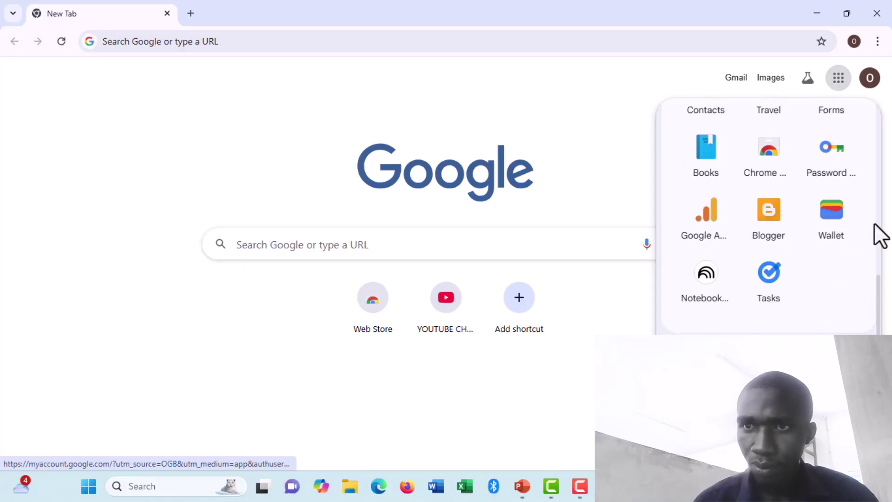
left_click(829, 111)
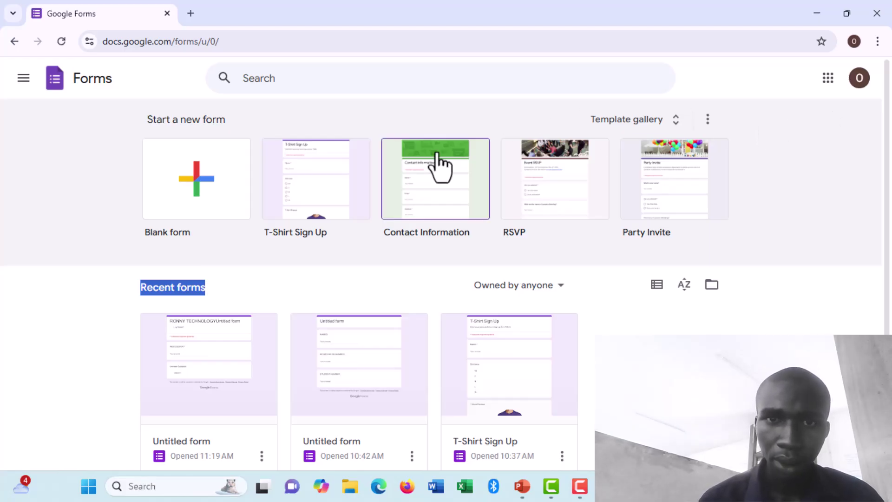
left_click(175, 195)
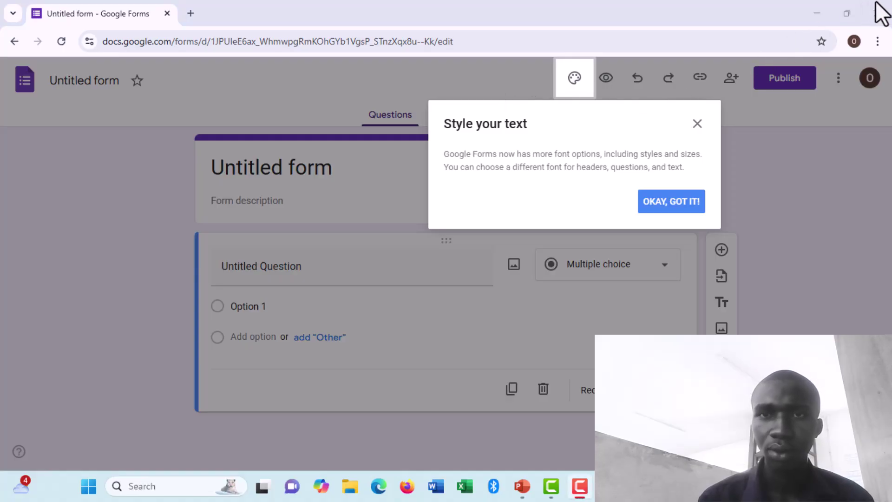
left_click(697, 123)
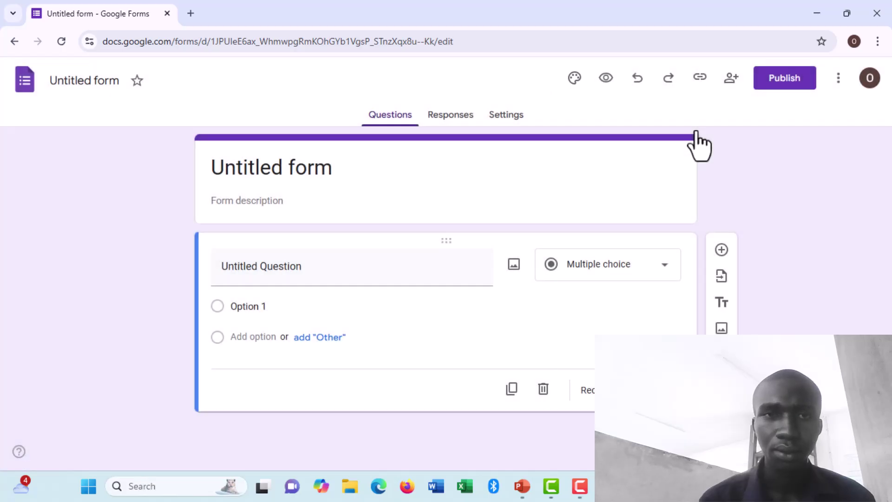
Change the form title to "Untitled formRONX TECHNOLOGY".
left_click(330, 176)
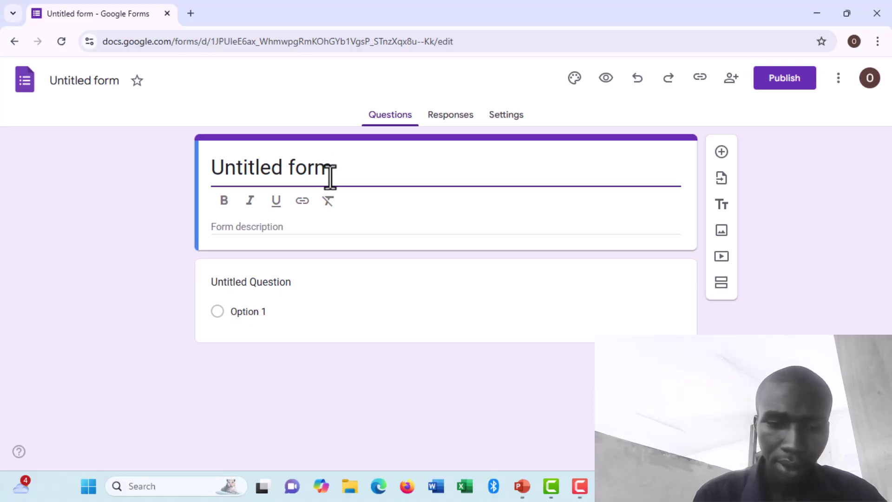
type("RO")
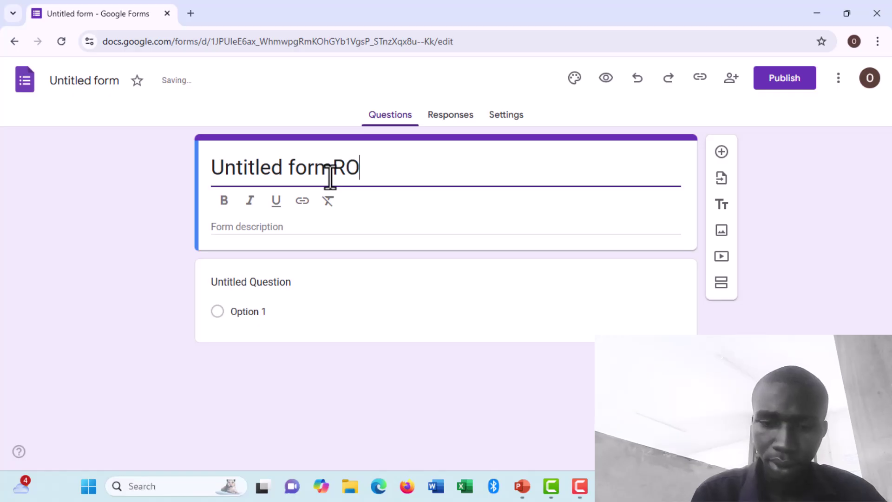
key("BackSpace")
key("BackSpace")
key("BackSpace")
key("BackSpace")
key("BackSpace")
key("BackSpace")
key("BackSpace")
key("BackSpace")
key("BackSpace")
key("BackSpace")
key("BackSpace")
key("BackSpace")
key("BackSpace")
key("BackSpace")
key("BackSpace")
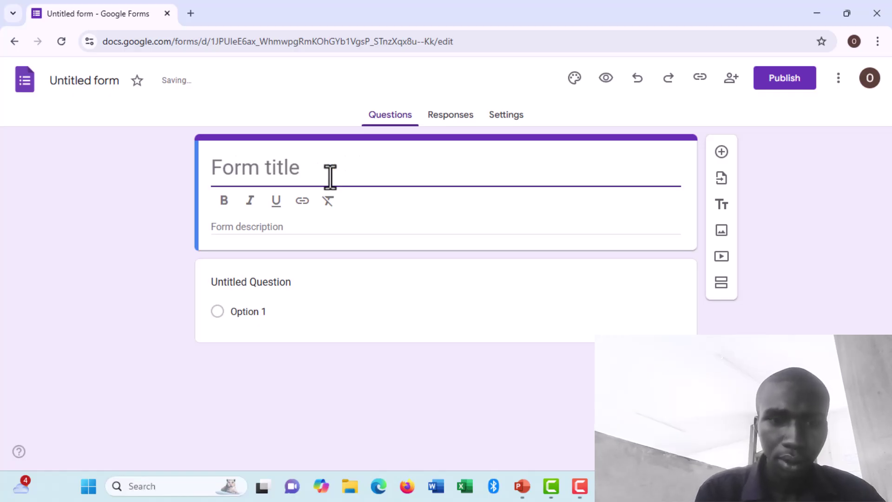
type("RONX TECHLOGY")
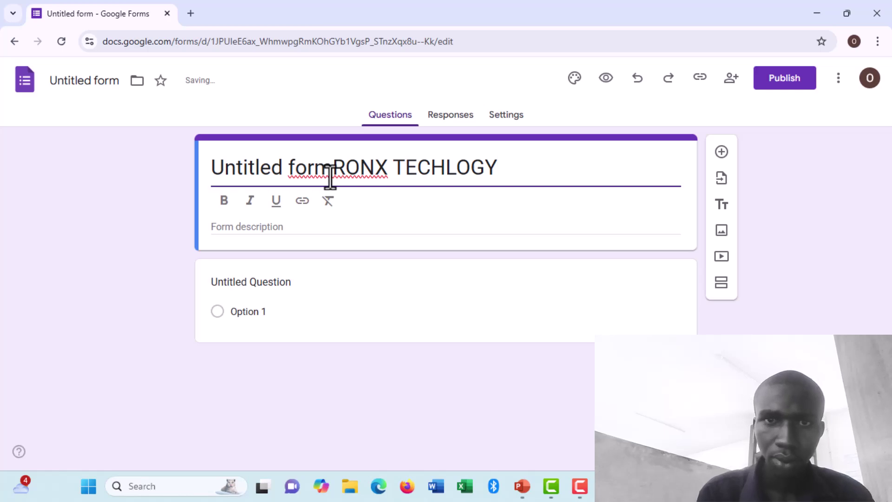
key("BackSpace")
key("BackSpace")
key("BackSpace")
key("BackSpace")
key("BackSpace")
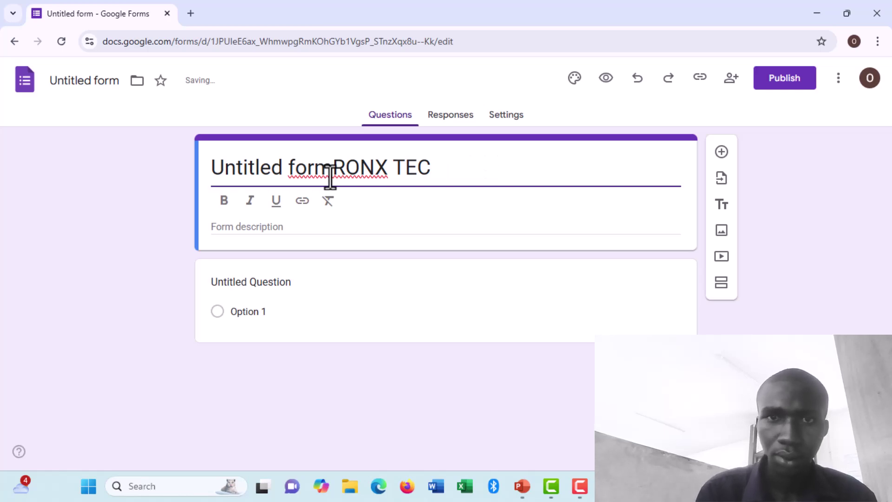
type("H")
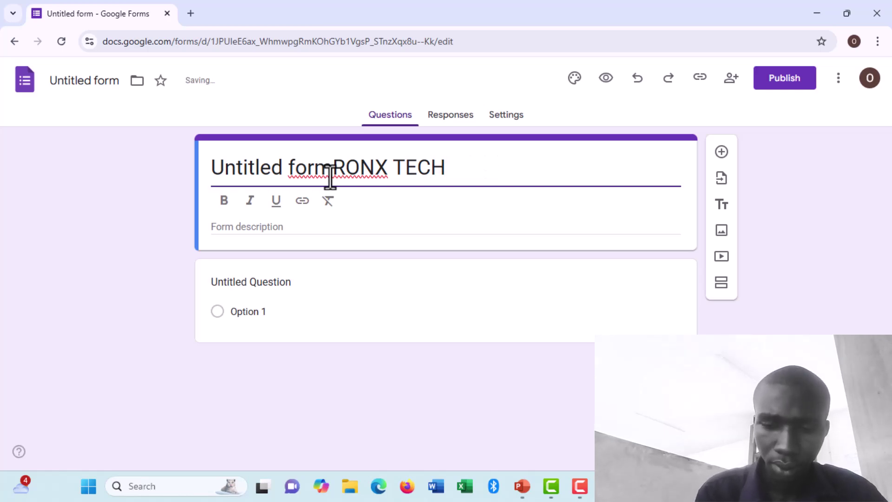
type("NOLOGY")
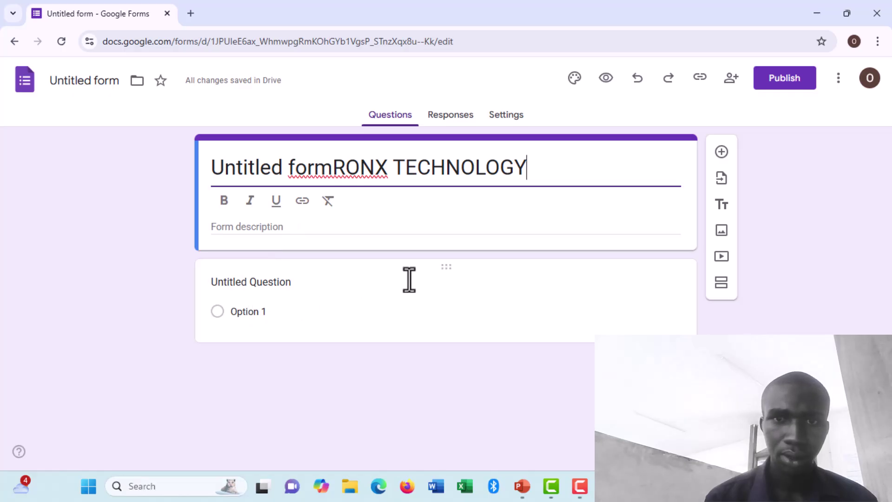
left_click(445, 272)
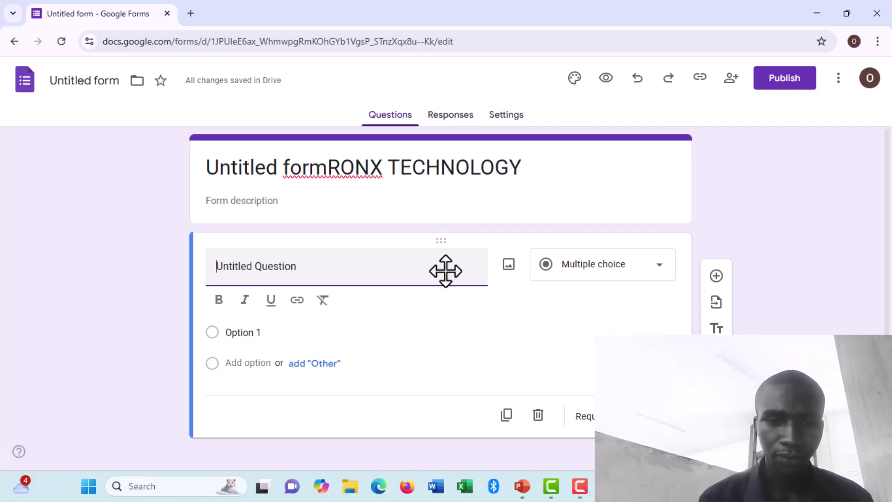
type("N")
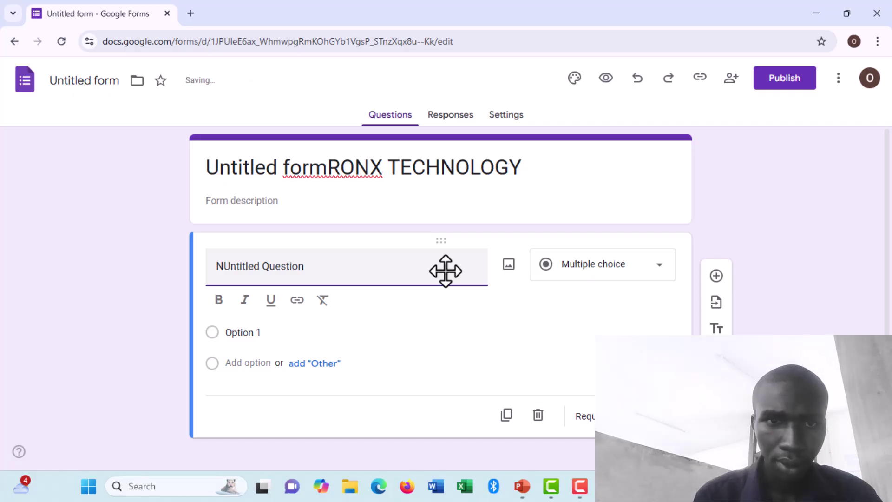
type("N")
key("BackSpace")
type("AME")
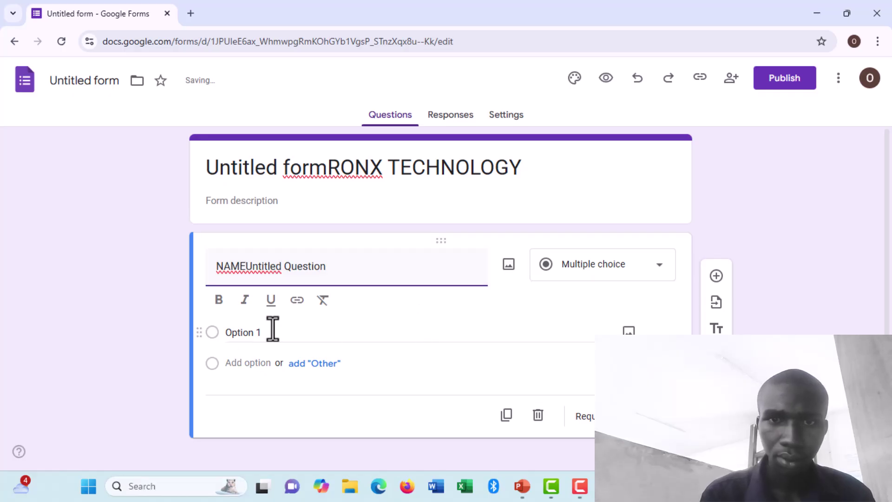
left_click(654, 273)
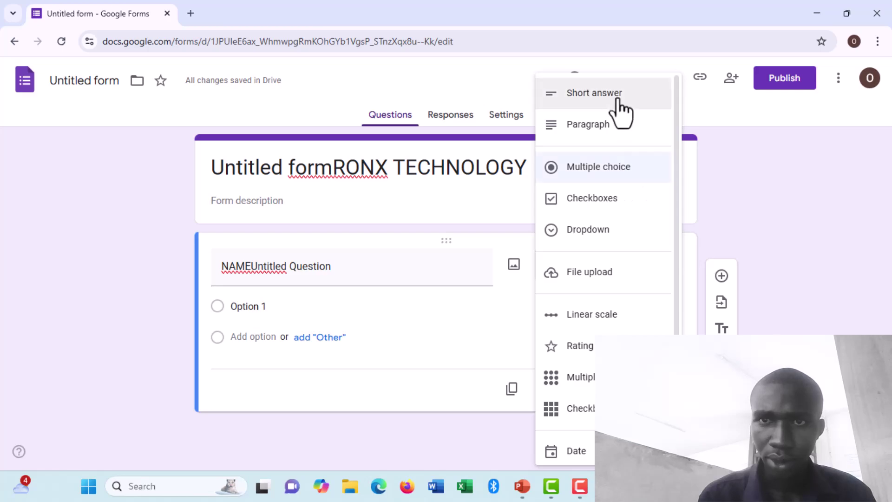
left_click(618, 100)
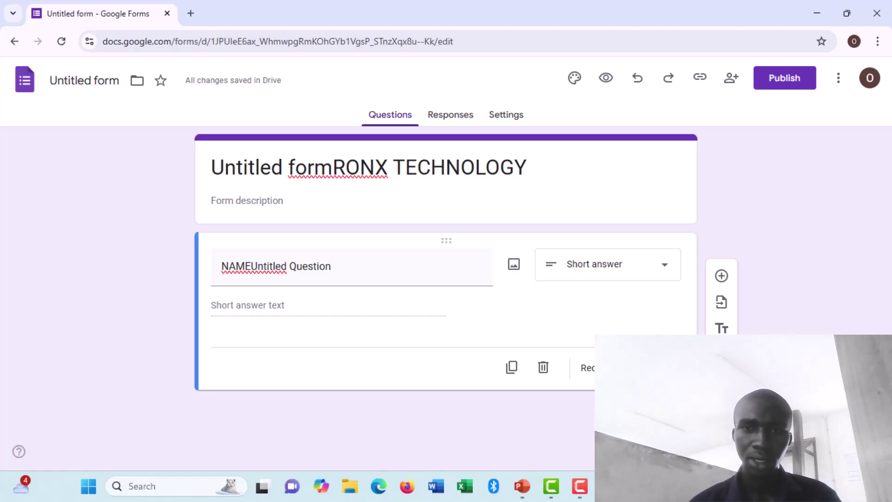
Delete the form's only question and add a new short-answer question titled "NAME".
left_click(543, 368)
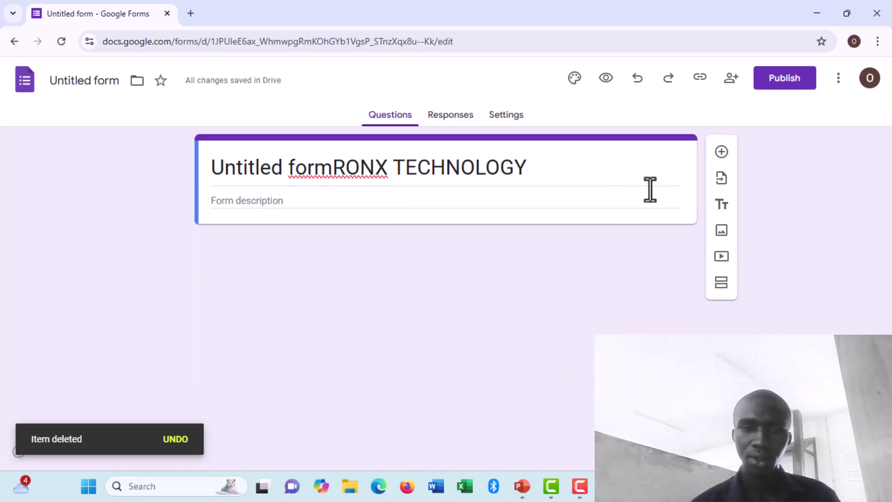
left_click(720, 153)
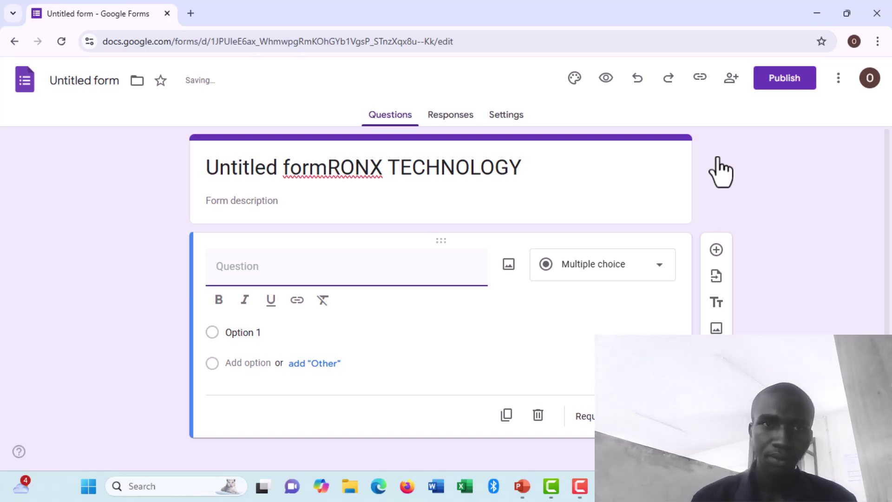
type("NAME")
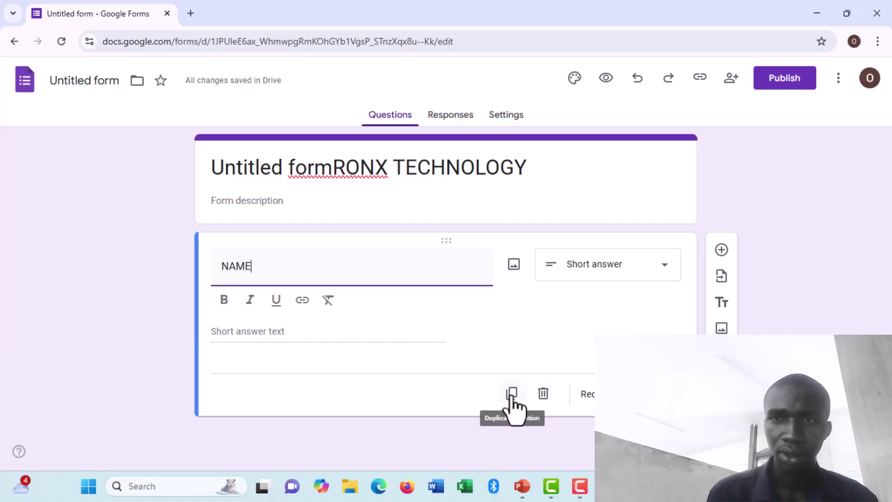
Add two multiple-choice questions titled "CLASS" and "YEAR" below the NAME question.
left_click(721, 252)
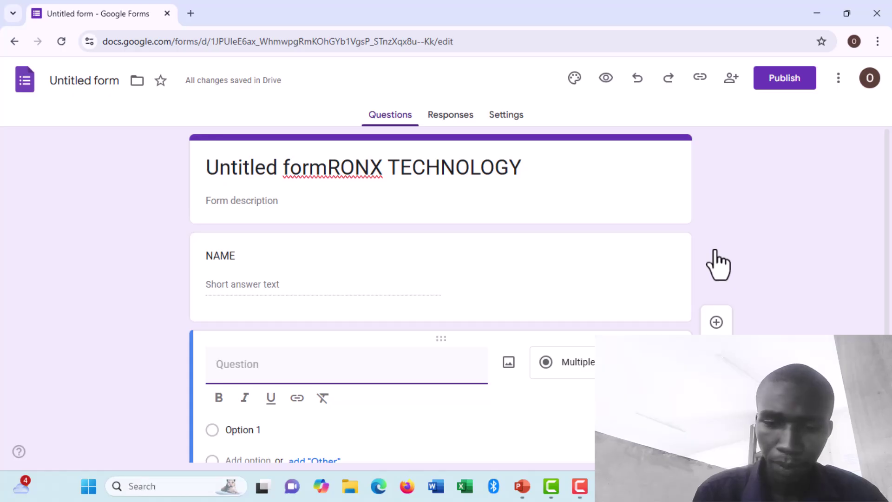
type("CLASS")
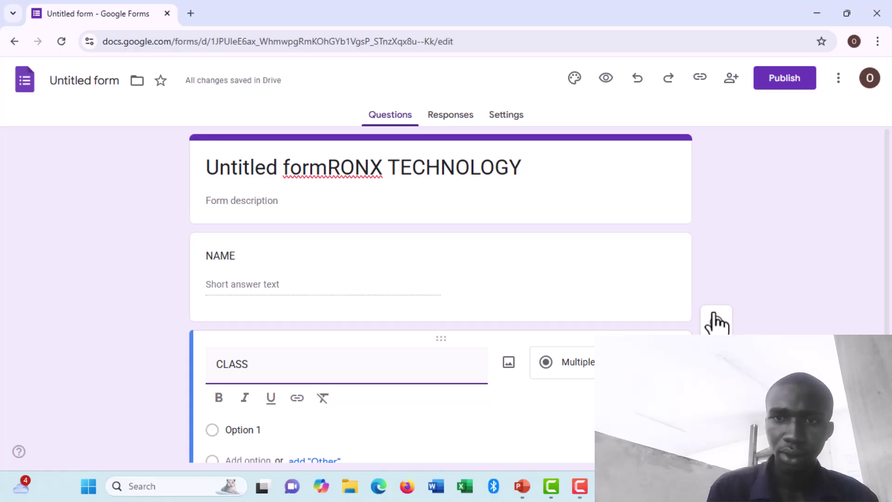
left_click(716, 322)
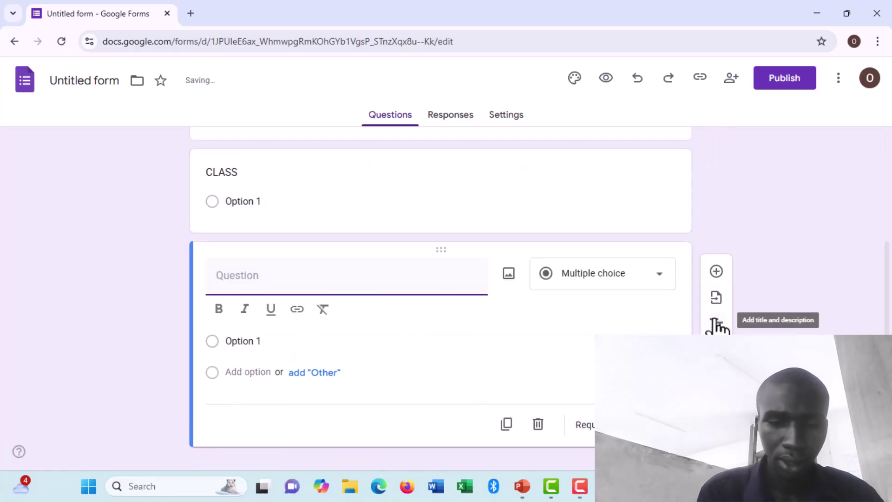
type("YER")
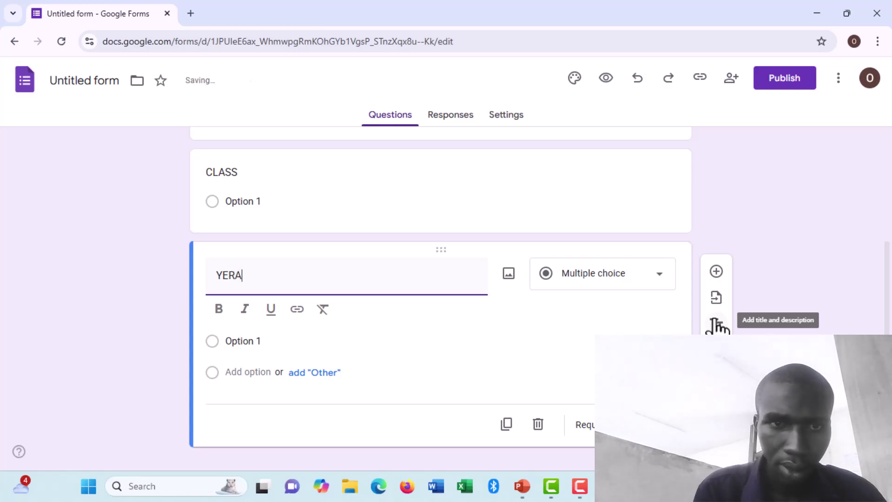
key("BackSpace")
type("AR")
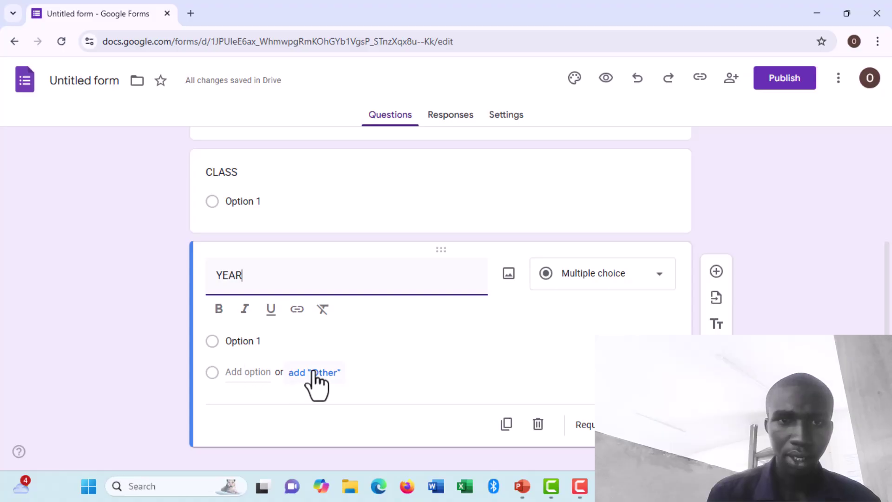
left_click(210, 338)
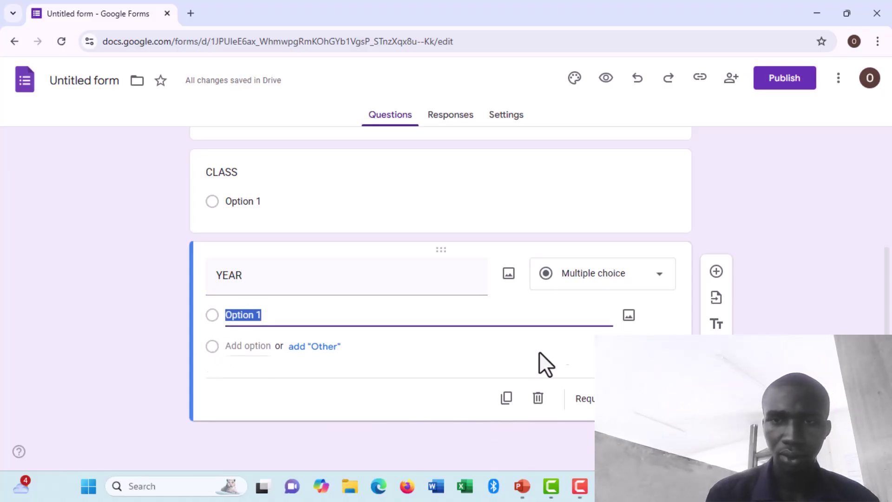
Add a question titled "AGE" below YEAR with the Short answer type.
left_click(715, 275)
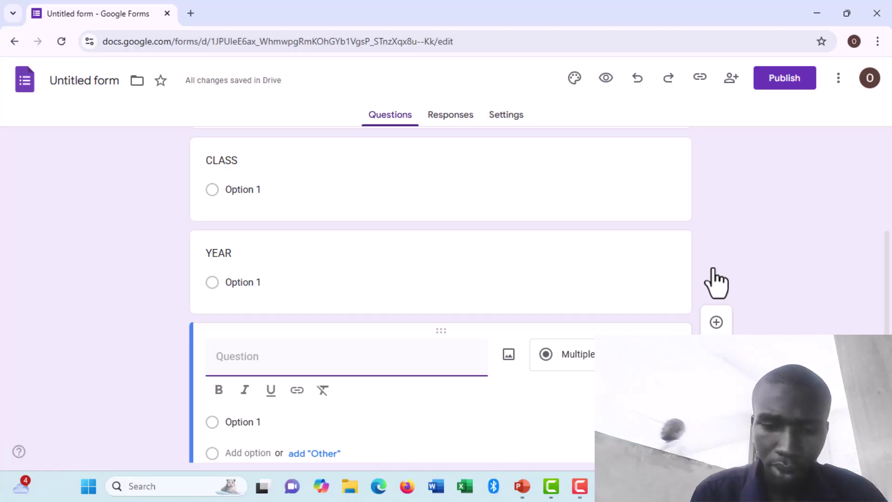
type("AGE")
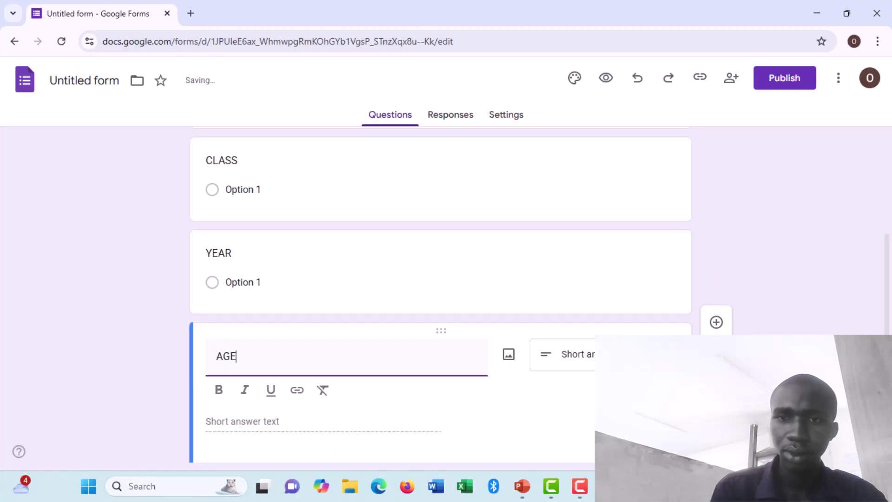
left_click(620, 354)
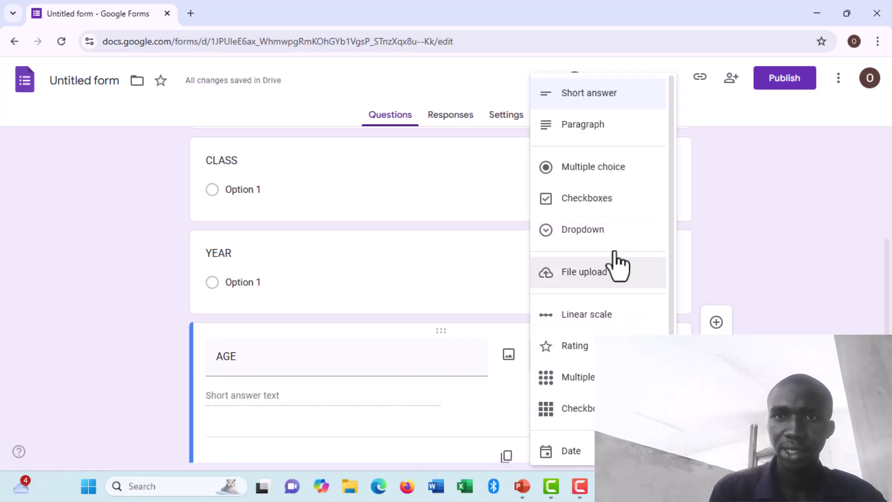
left_click(581, 99)
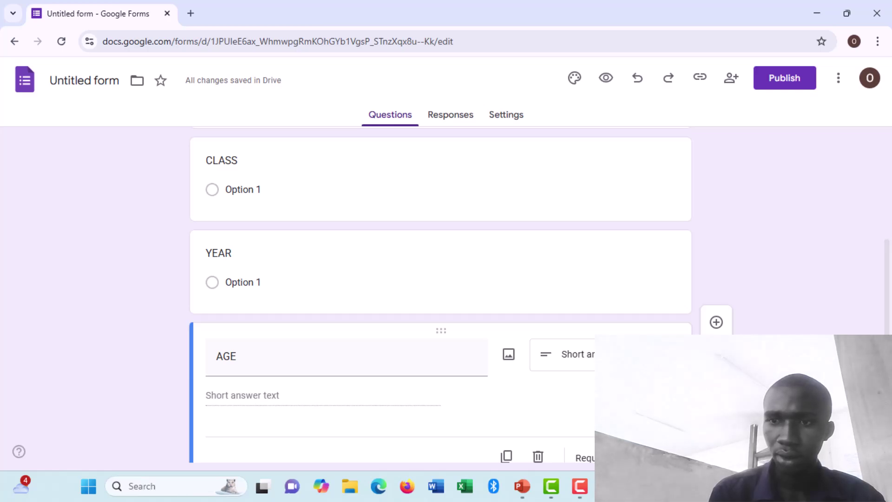
Check the form's responses and return to its list of questions.
scroll(442, 279, "down", 1)
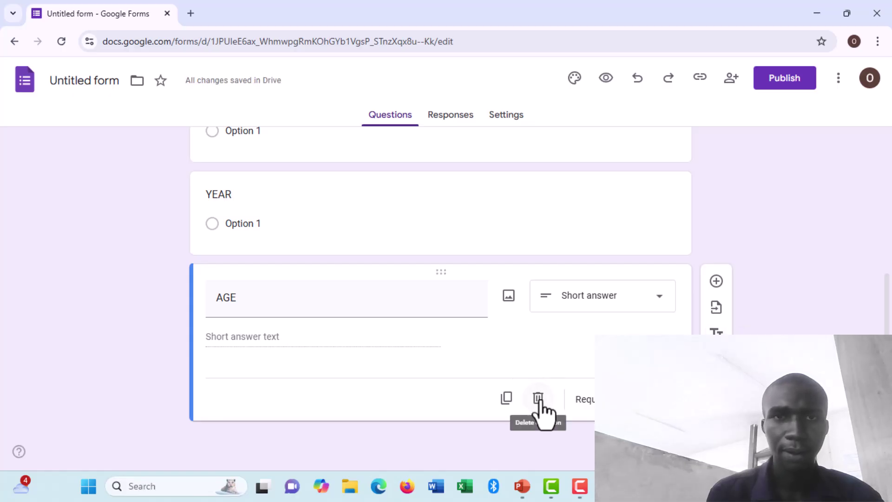
left_click(458, 116)
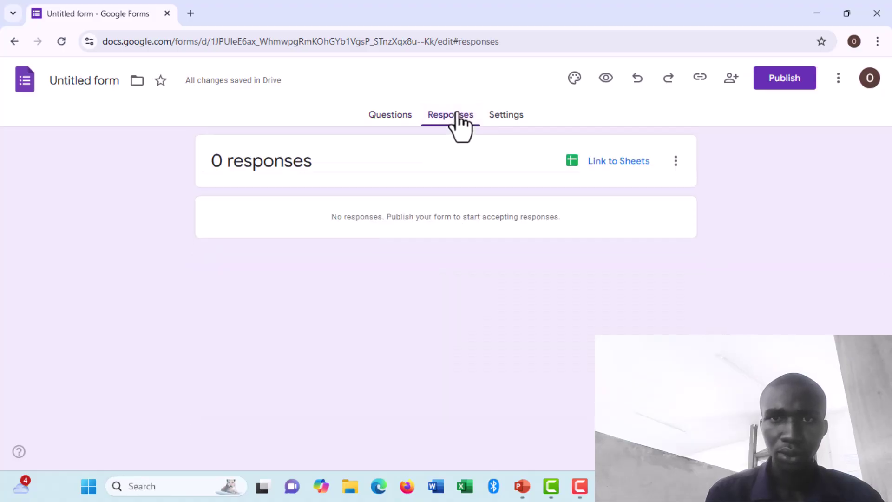
left_click(382, 118)
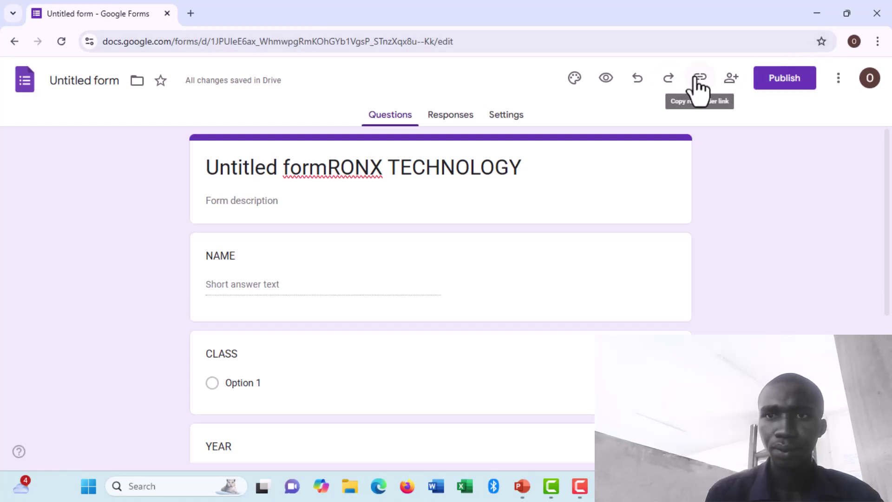
Share the form with the first suggested contact as Responder, and publish it with an email notification to that contact.
left_click(788, 79)
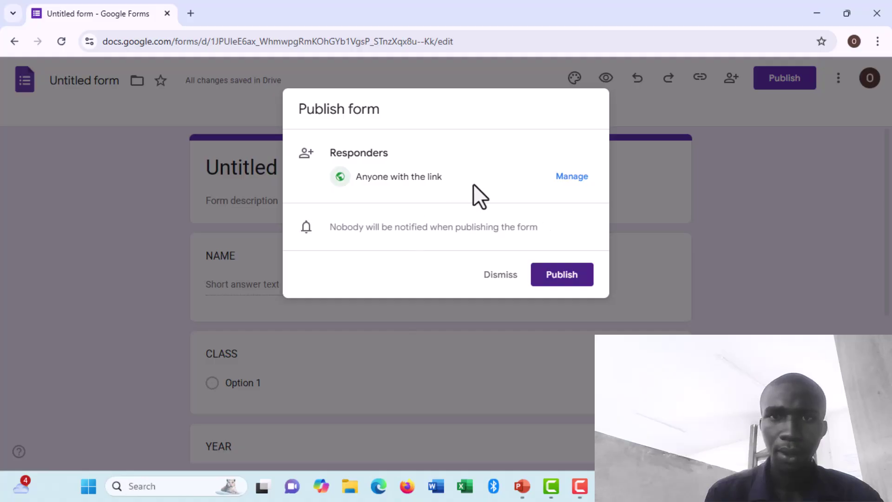
left_click(571, 176)
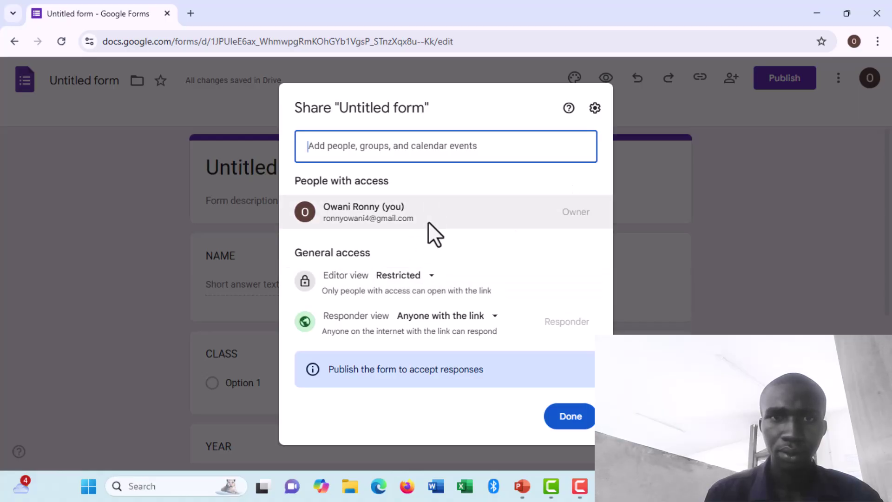
left_click(436, 159)
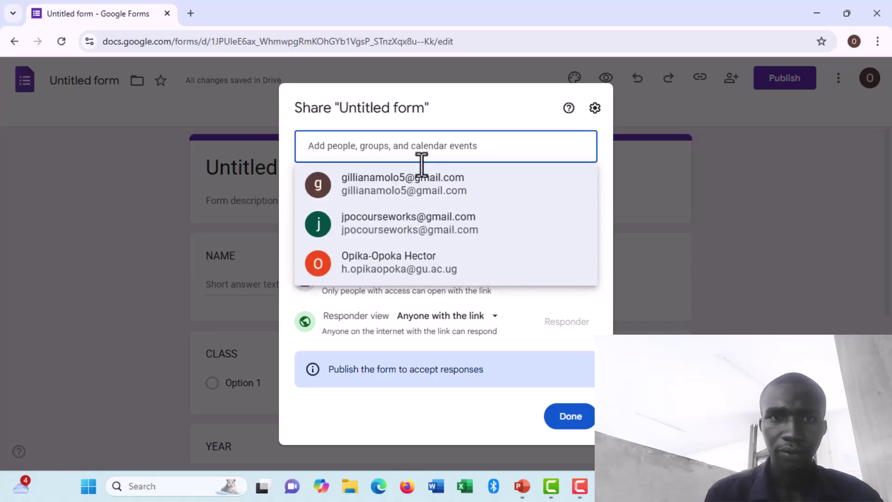
left_click(385, 192)
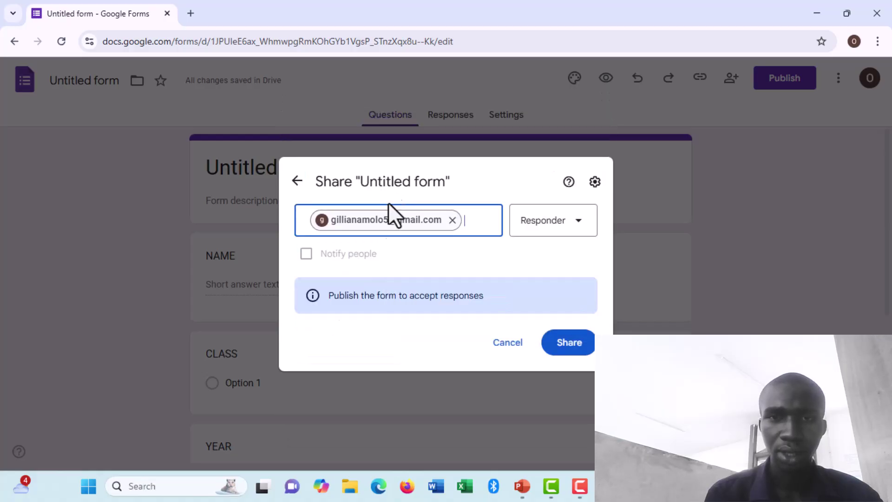
left_click(569, 346)
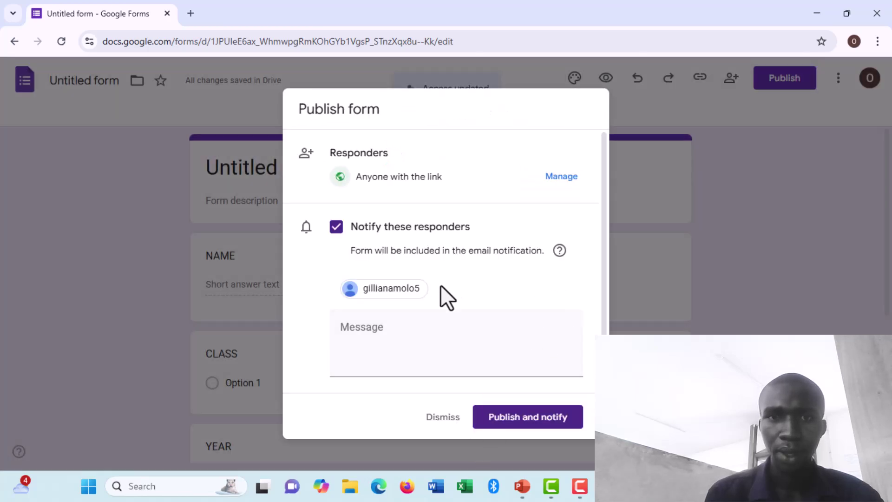
left_click(527, 432)
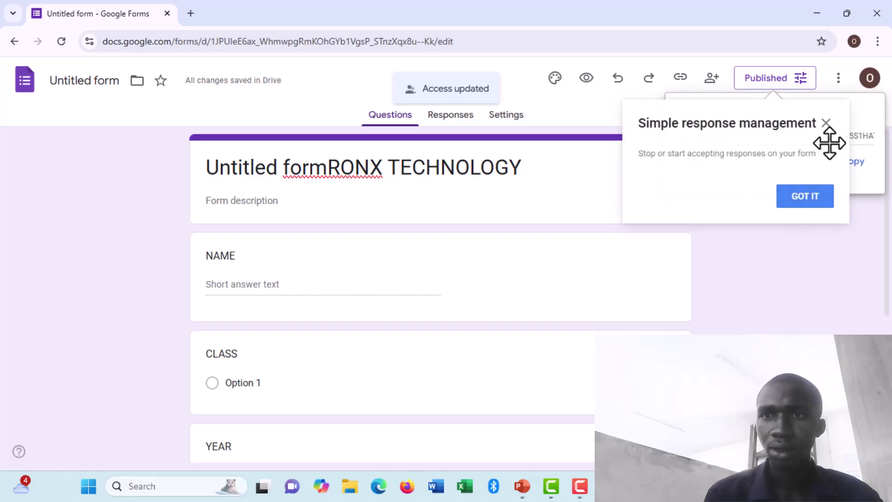
left_click(826, 122)
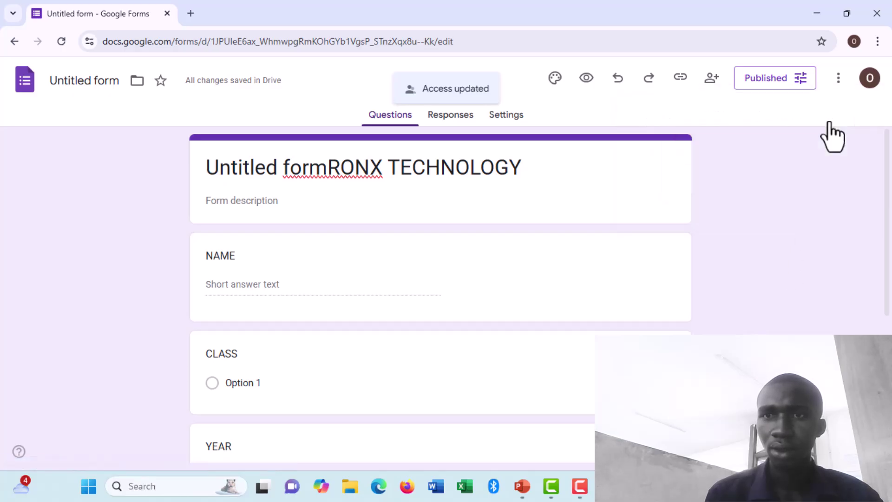